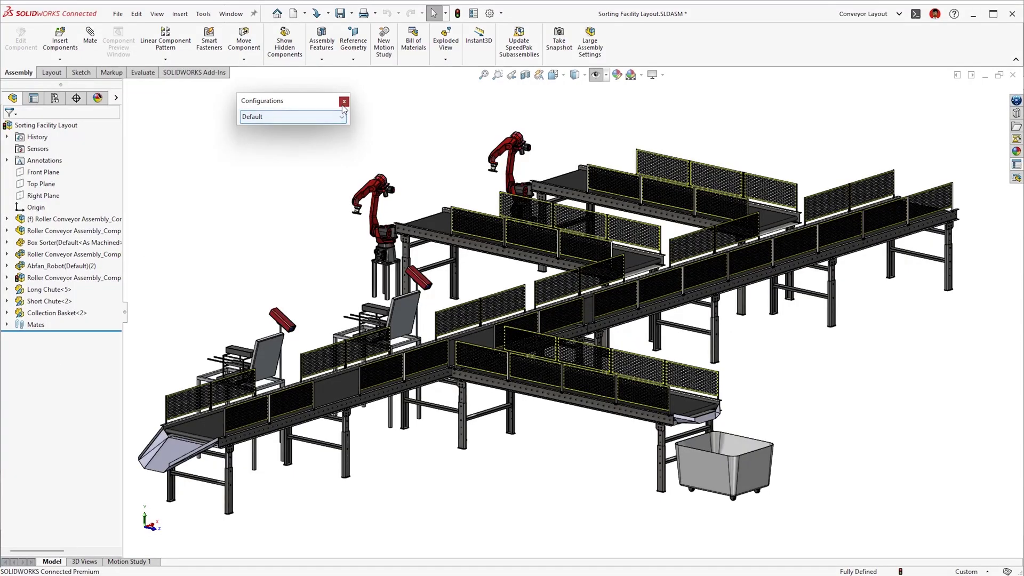
# Close the Configurations list and open the Roller Conveyor Assembly_Complete subassembly in its own window
pyautogui.click(344, 105)
pyautogui.press('s')
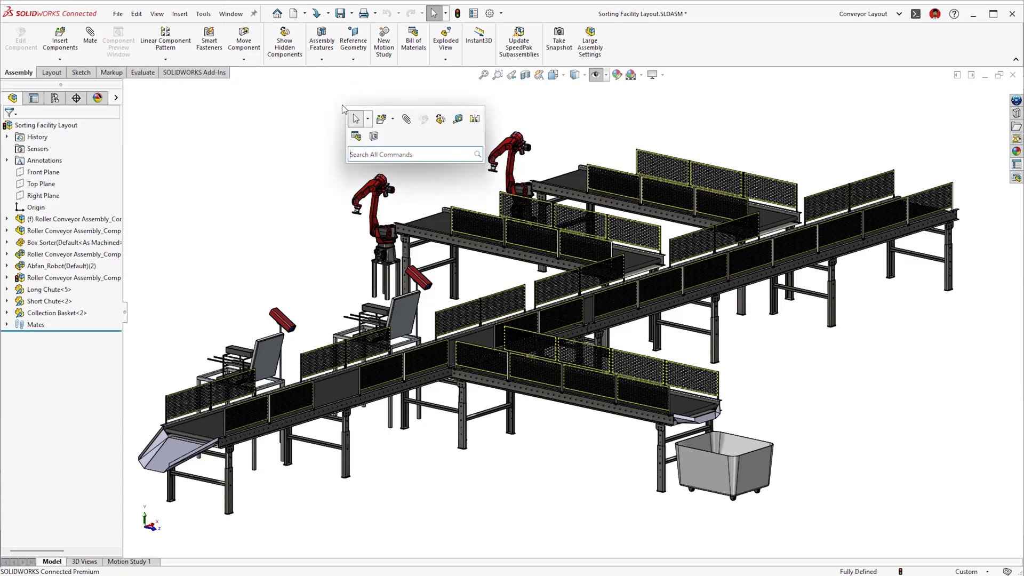
pyautogui.click(381, 119)
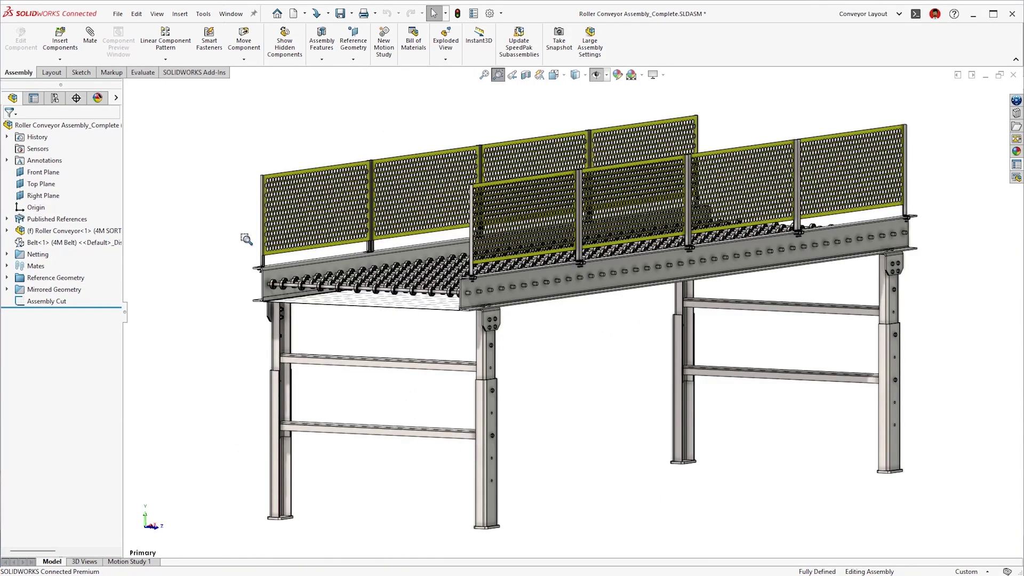
# Zoom in on the conveyor rollers and open the Roller Bearing Assembly in its own window
pyautogui.moveTo(245, 236); pyautogui.dragTo(511, 367)
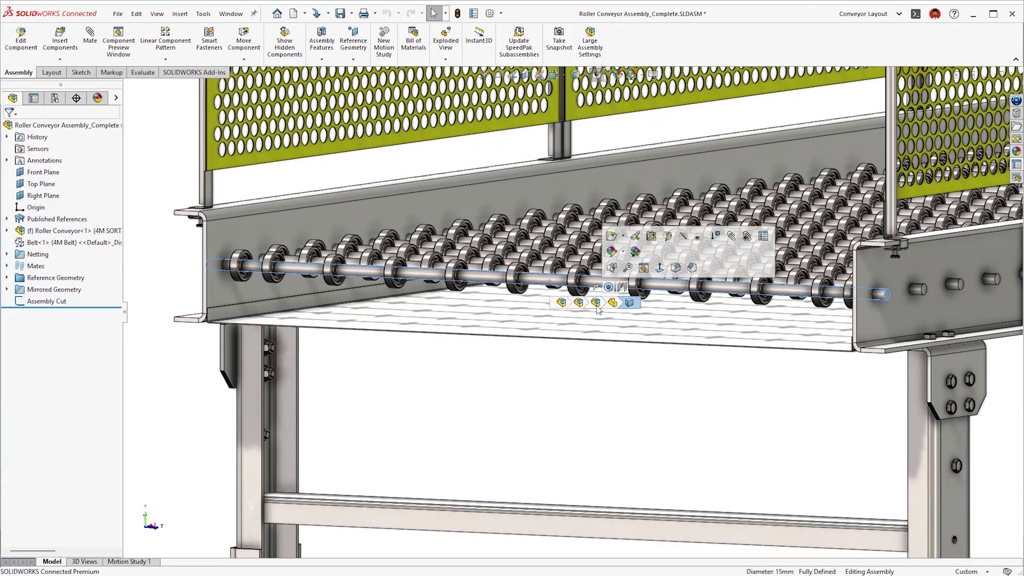
pyautogui.click(595, 302)
pyautogui.click(611, 235)
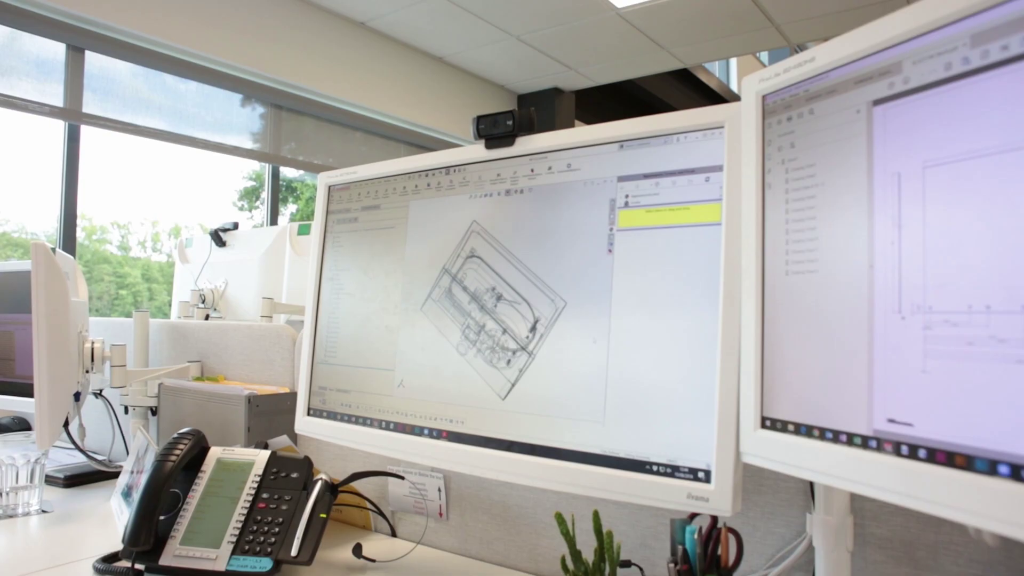
# Start a new straight conveyor specification and set its Conveyor Length, Width and Height sliders
pyautogui.hotkey('ctrl', '7')
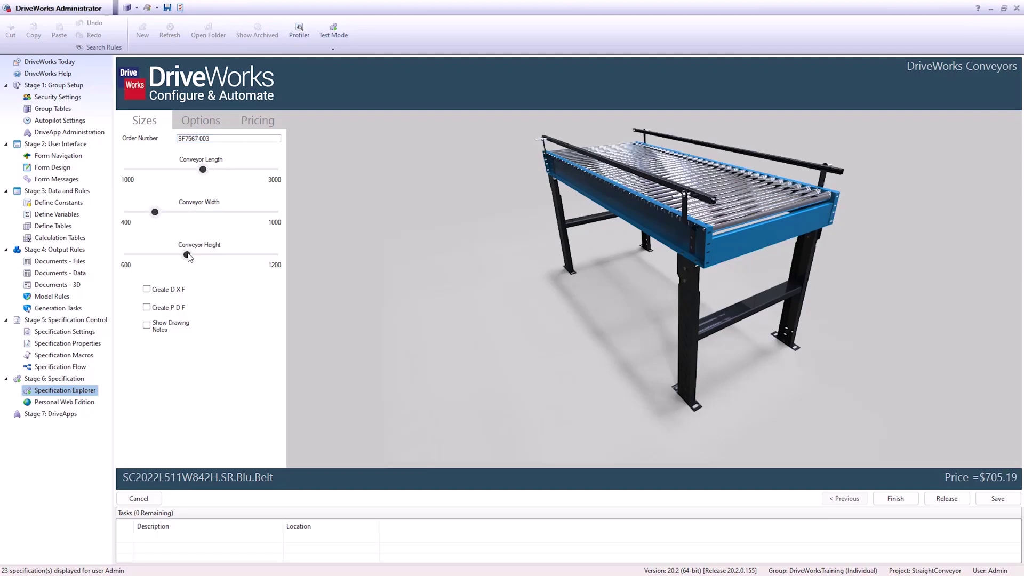
# Set the conveyor frame colour to Dark Blue on the Options tab
pyautogui.click(194, 125)
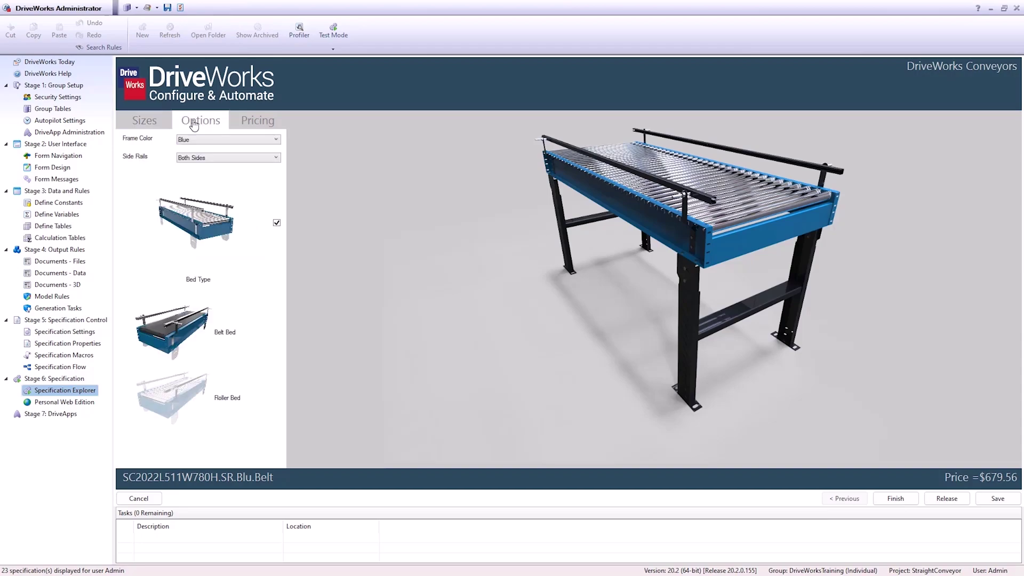
pyautogui.click(218, 140)
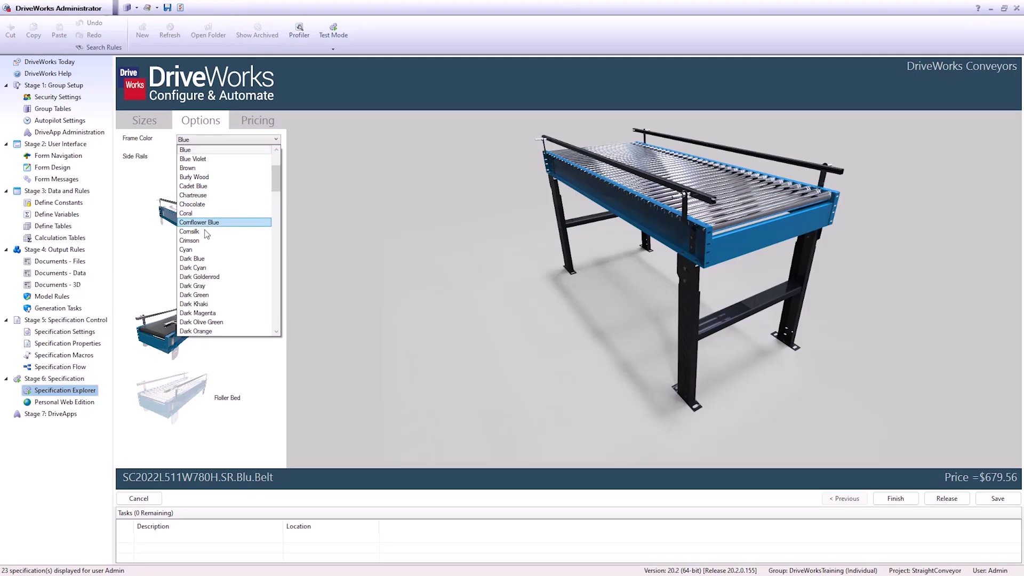
pyautogui.click(202, 260)
pyautogui.click(277, 224)
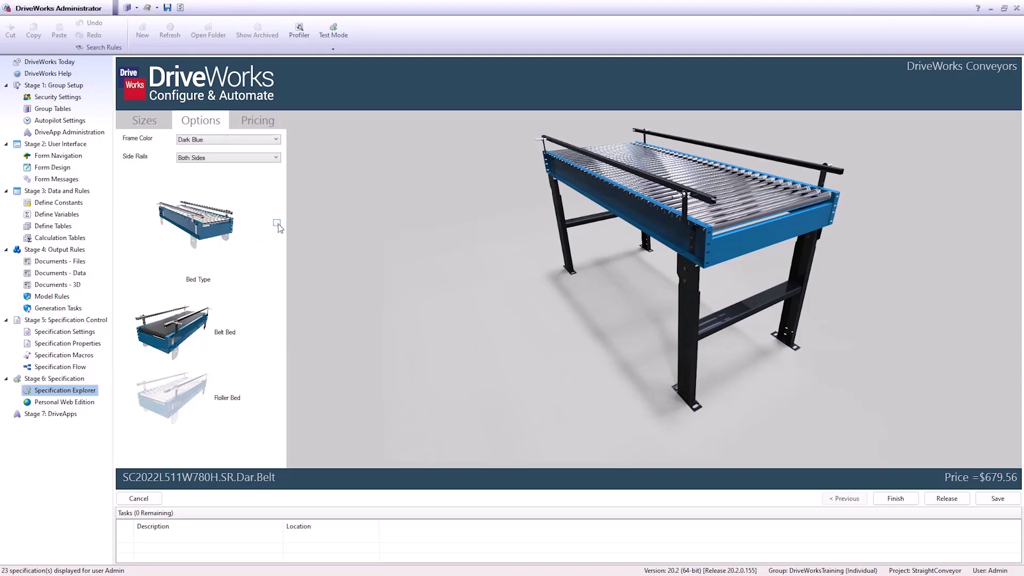
pyautogui.click(278, 224)
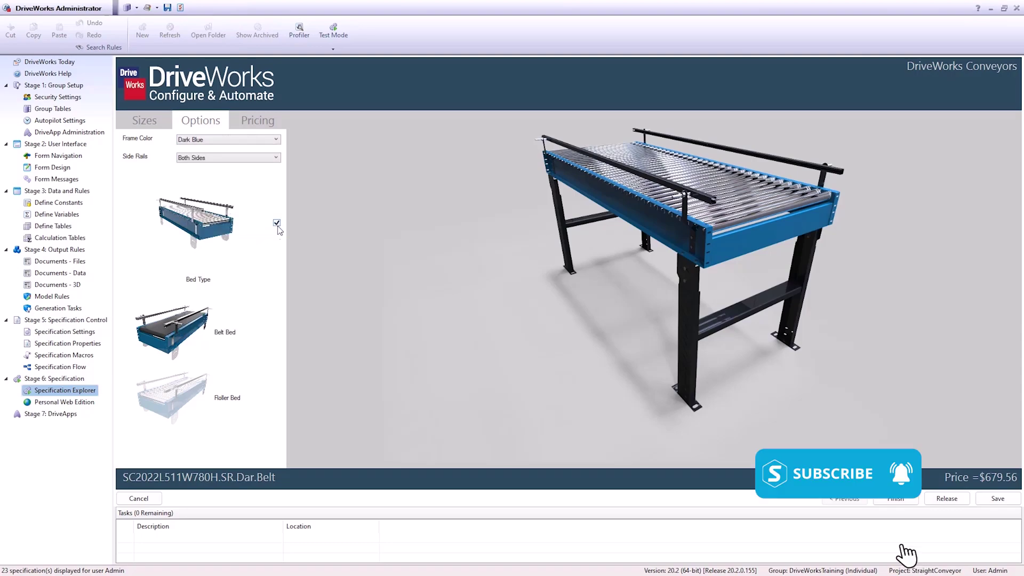
# Choose a roller bed, review the pricing, and release the $788.05 specification
pyautogui.click(179, 400)
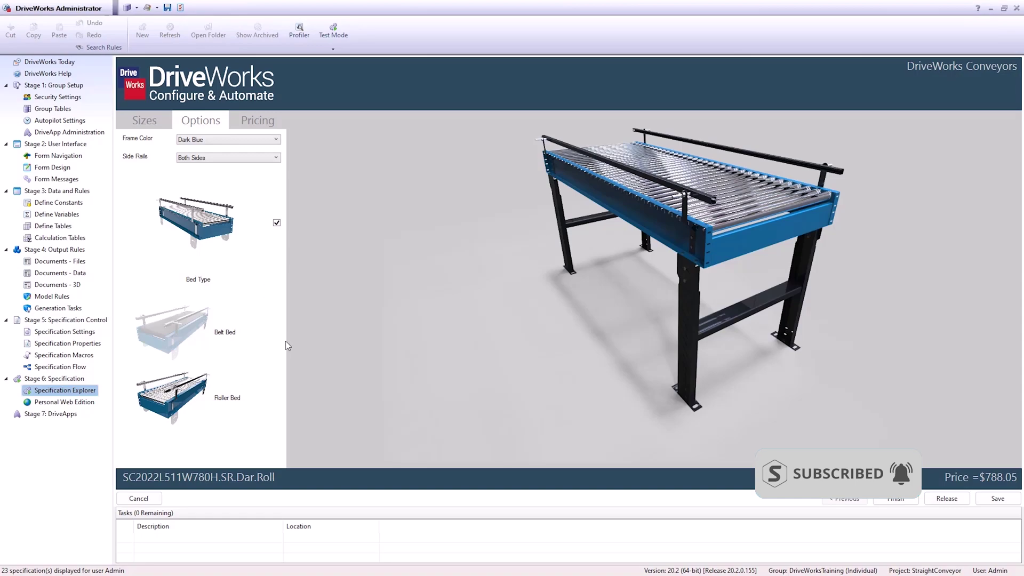
pyautogui.click(243, 125)
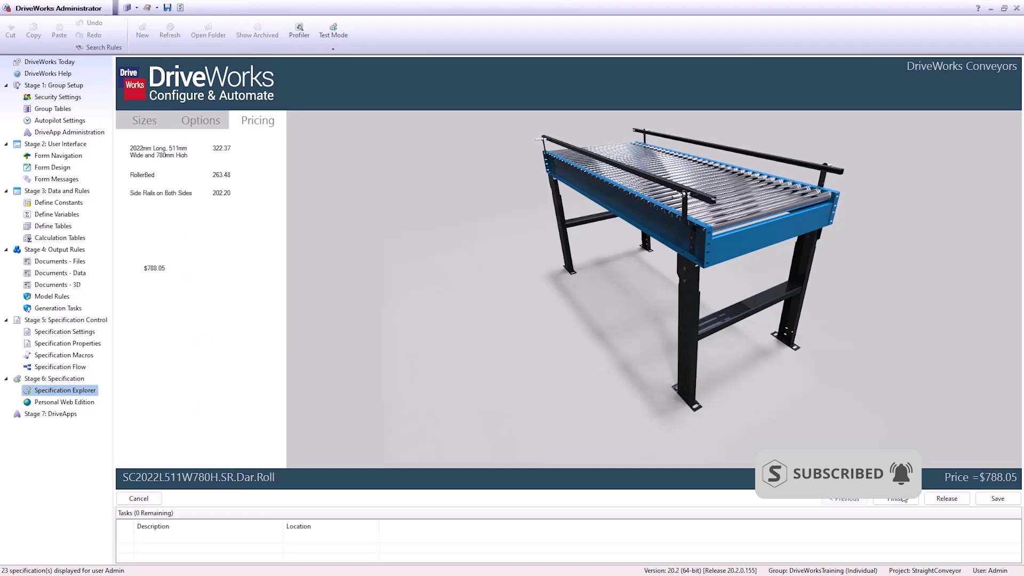
pyautogui.click(947, 499)
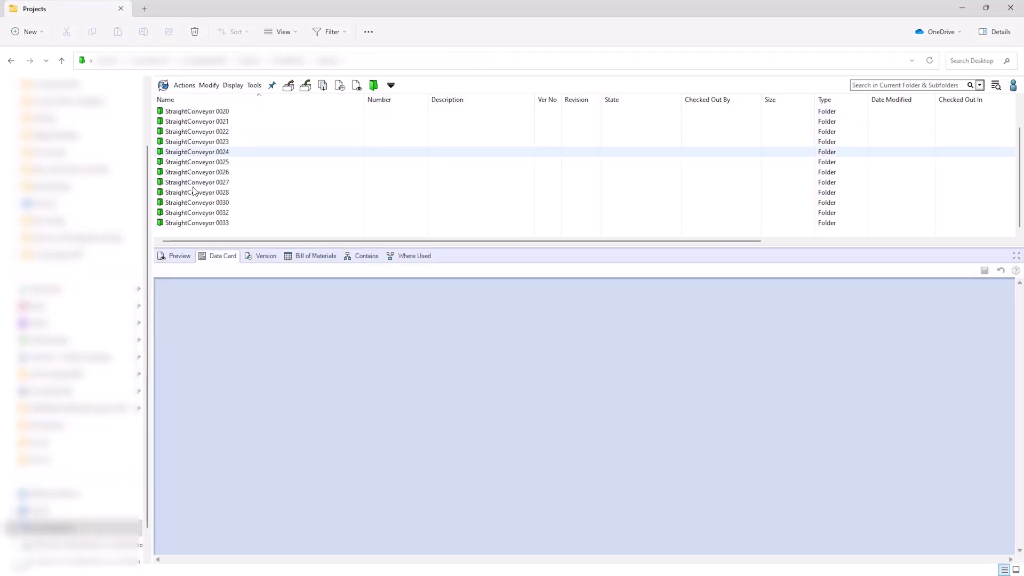
# Open StraightConveyor 0033 > Models and show the conveyor assembly in a maximised 3D preview
pyautogui.doubleClick(198, 224)
pyautogui.doubleClick(182, 142)
pyautogui.click(192, 212)
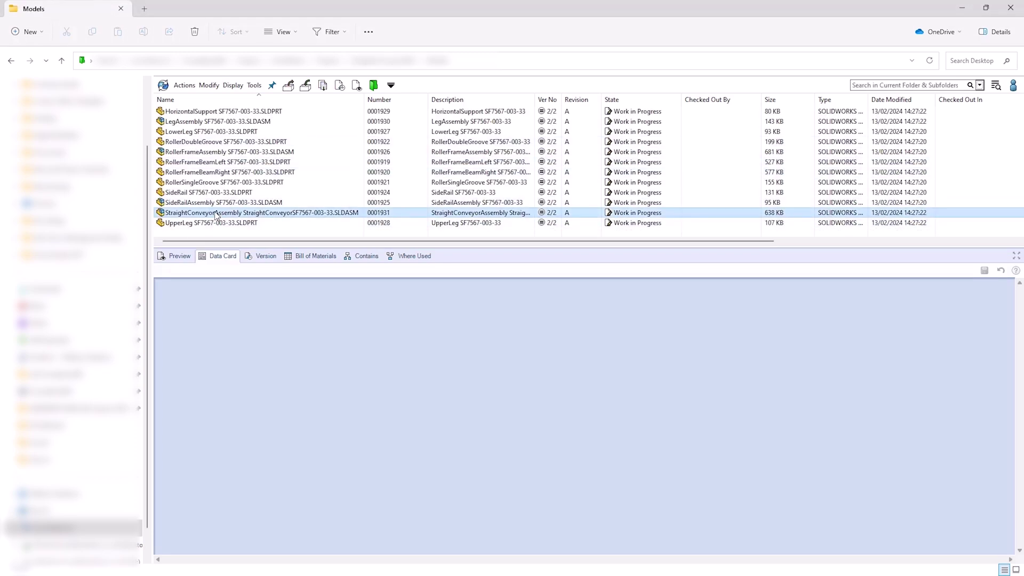
pyautogui.click(187, 262)
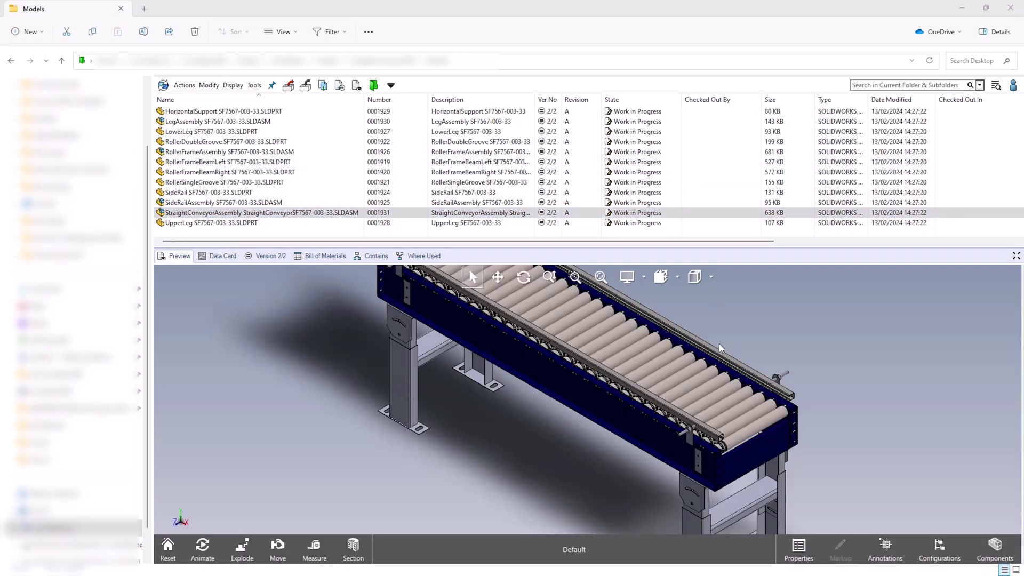
pyautogui.click(1016, 256)
# Rotate the preview and use Move to pull side rails and plates off the conveyor
pyautogui.moveTo(533, 266); pyautogui.dragTo(617, 272)
pyautogui.click(278, 544)
pyautogui.moveTo(521, 290); pyautogui.dragTo(635, 338)
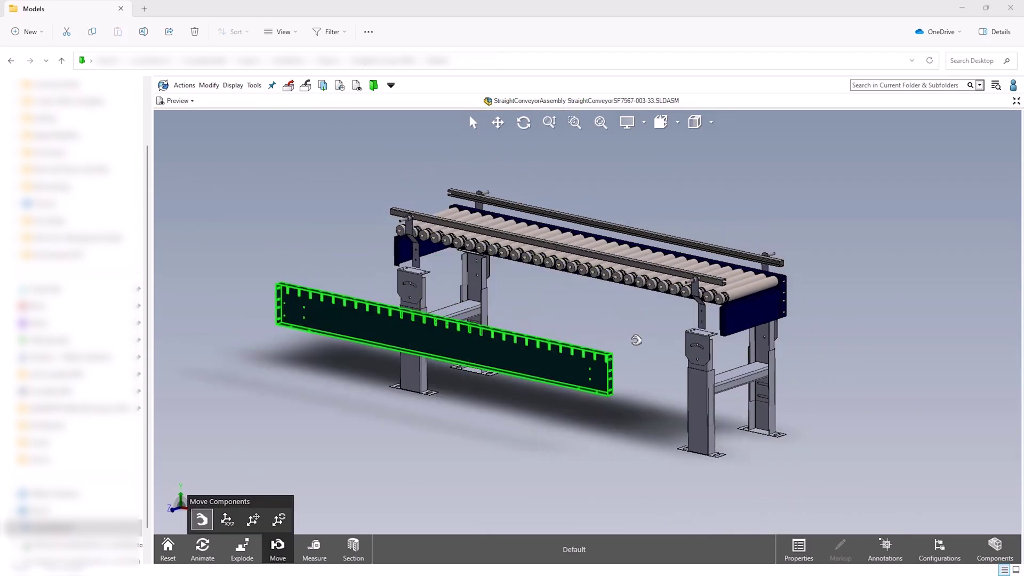
pyautogui.moveTo(784, 298); pyautogui.dragTo(841, 347)
pyautogui.moveTo(841, 348); pyautogui.dragTo(525, 397, button='middle')
pyautogui.moveTo(693, 416); pyautogui.dragTo(571, 429)
pyautogui.moveTo(667, 331); pyautogui.dragTo(755, 320)
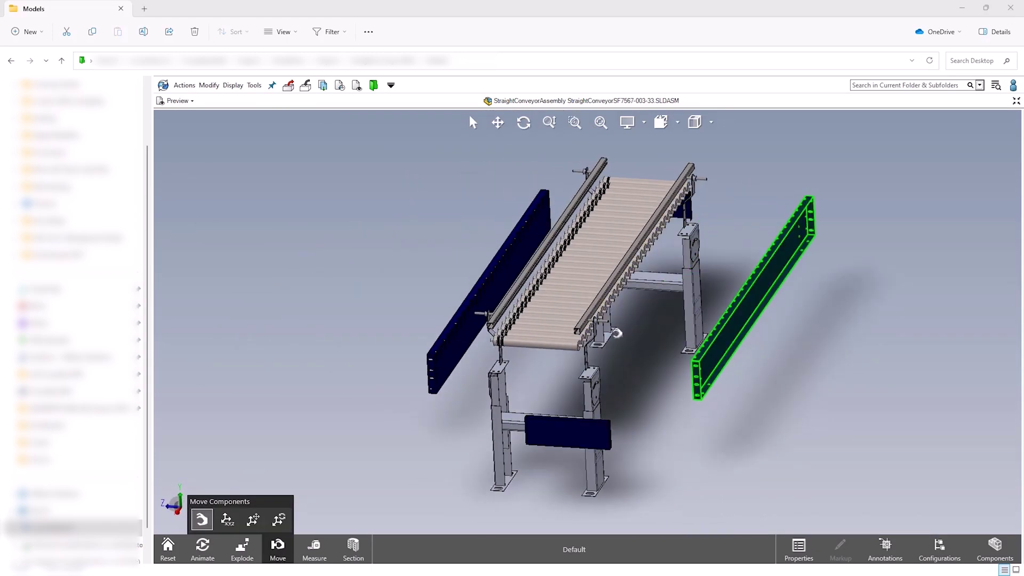
pyautogui.moveTo(613, 336); pyautogui.dragTo(414, 301, button='middle')
# Reset the moved parts, measure edges on the model, and restore the preview
pyautogui.click(168, 544)
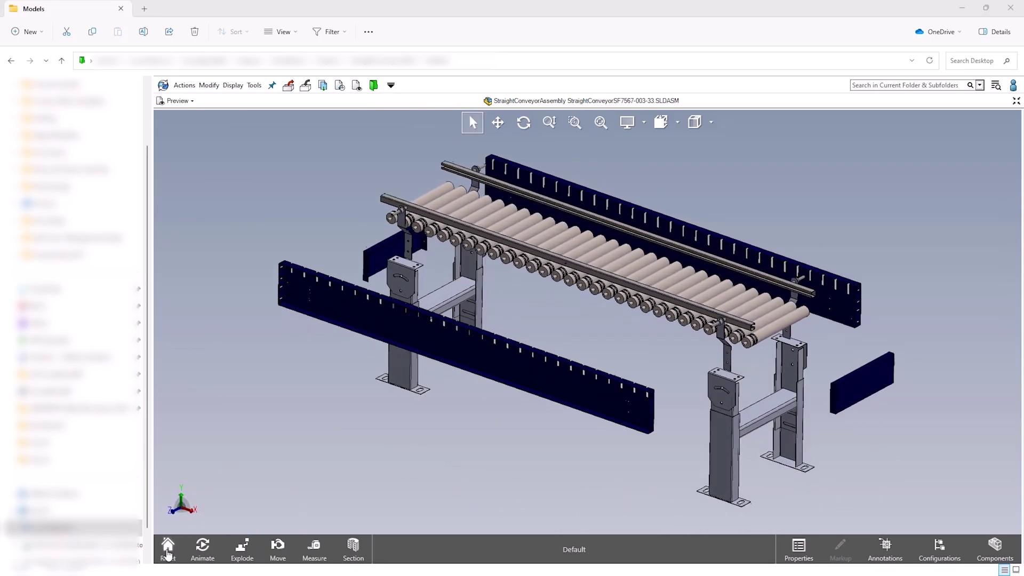
pyautogui.click(315, 547)
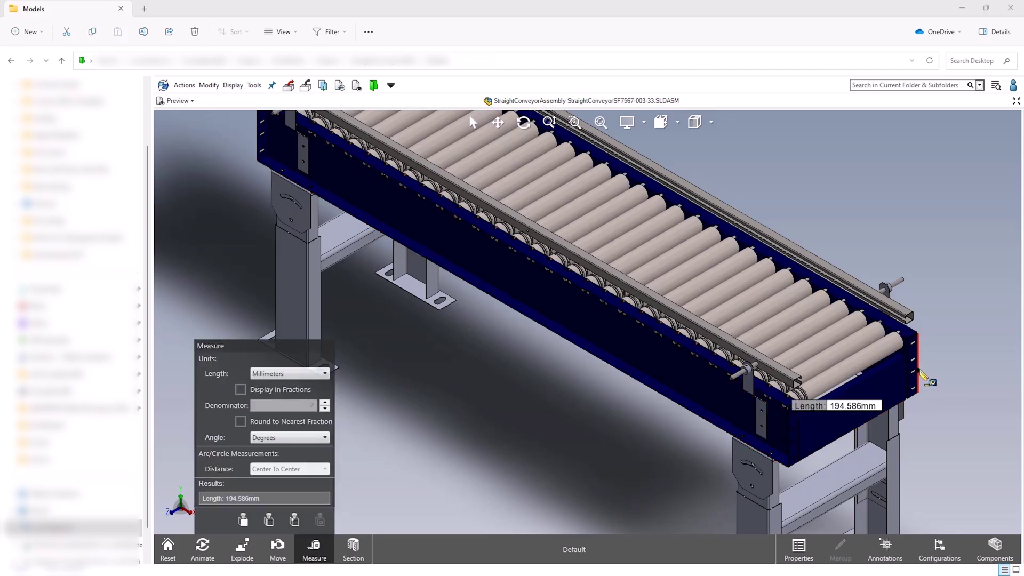
pyautogui.click(472, 120)
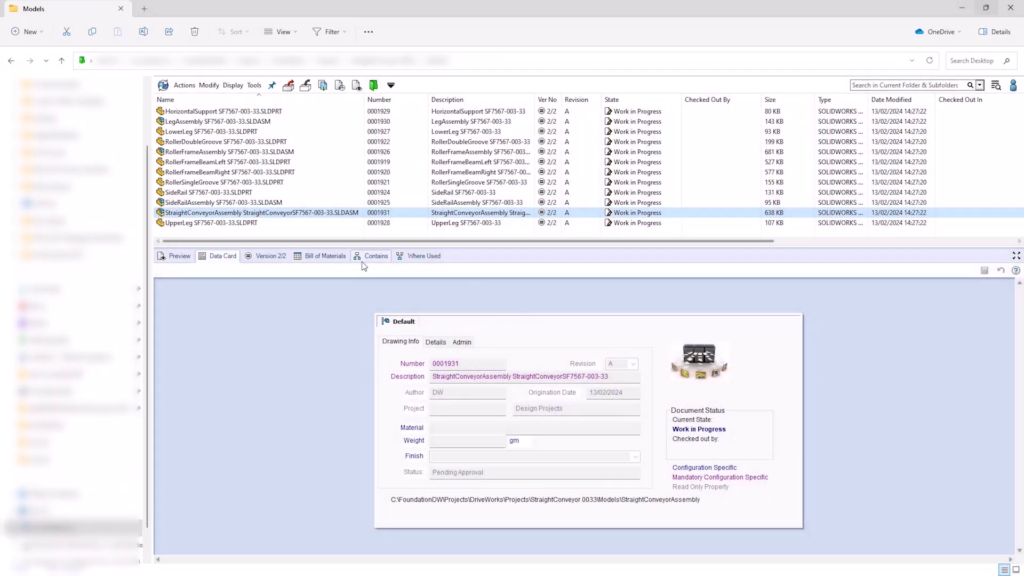
# Review the assembly's Contains and Bill of Materials tabs, then show where SideRail is used
pyautogui.click(372, 256)
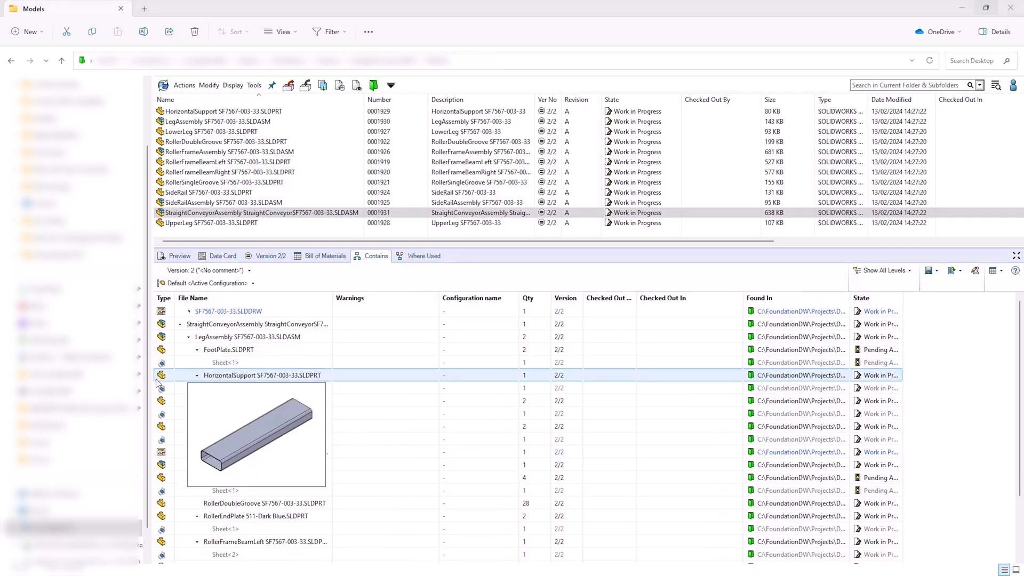
pyautogui.click(325, 256)
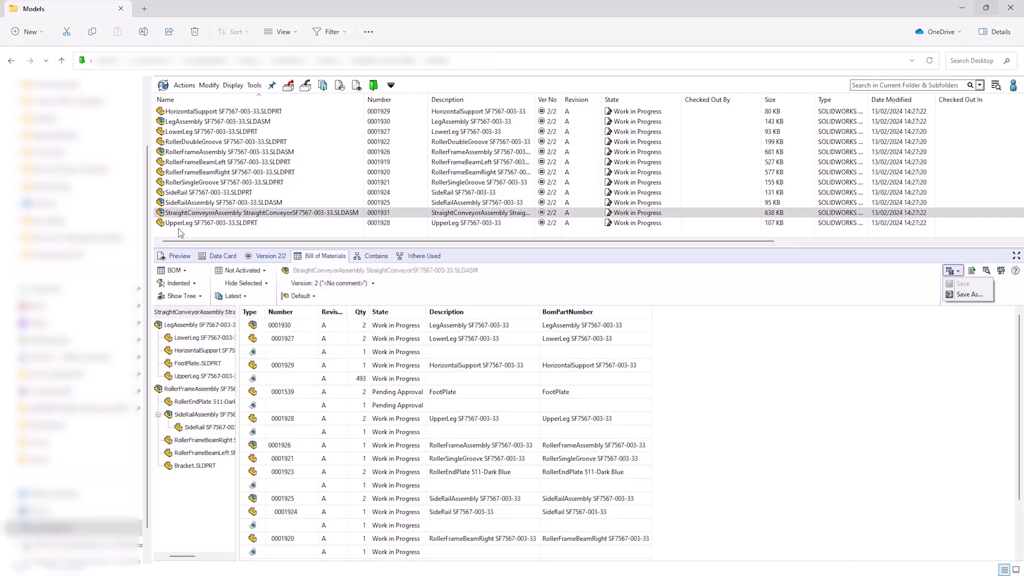
pyautogui.click(194, 193)
pyautogui.click(432, 257)
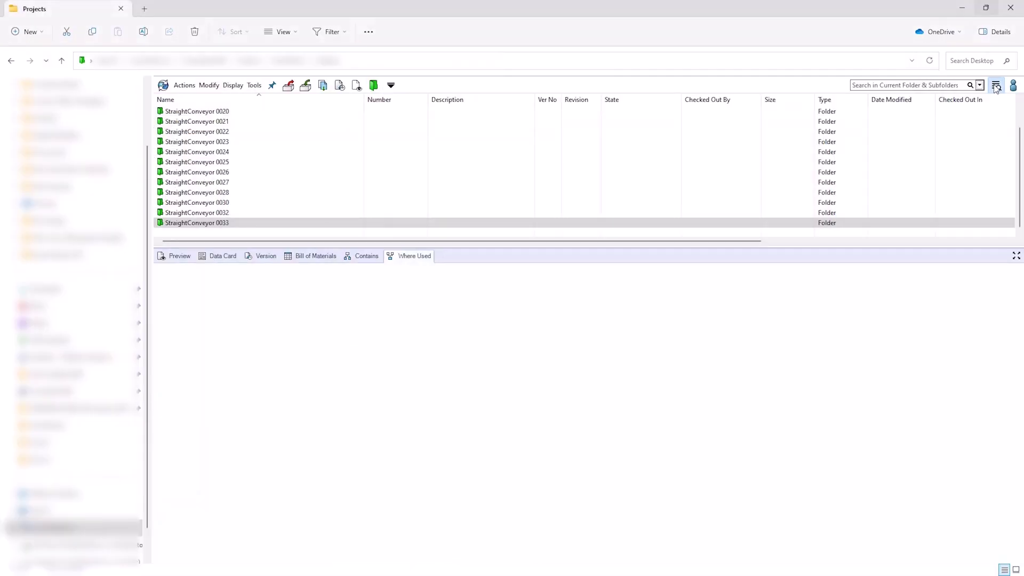
# Run a Conveyor Search By Folder for Belt Bed with Side Rails on Both Sides
pyautogui.click(995, 86)
pyautogui.click(947, 101)
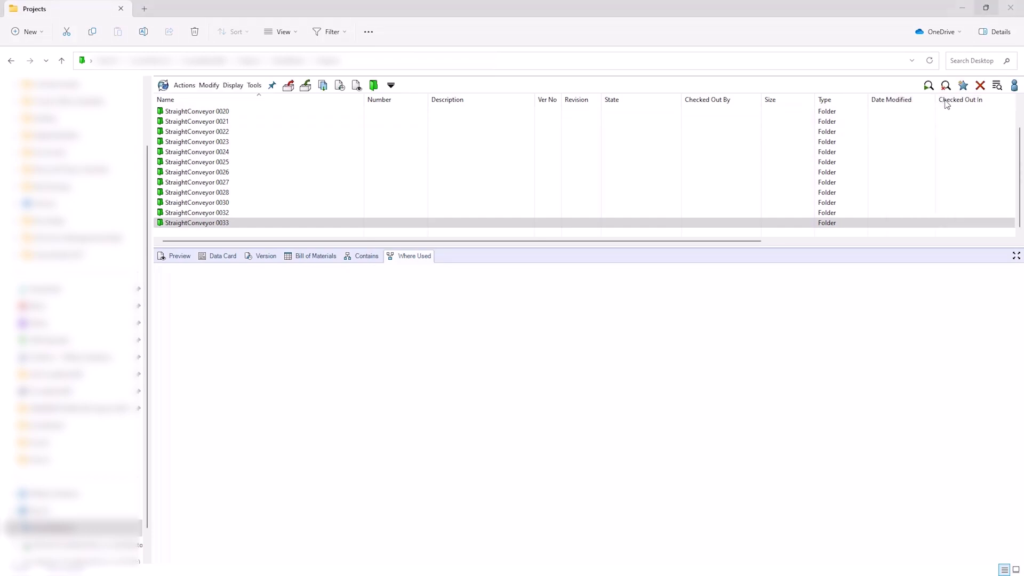
pyautogui.click(440, 144)
pyautogui.click(416, 162)
pyautogui.click(441, 160)
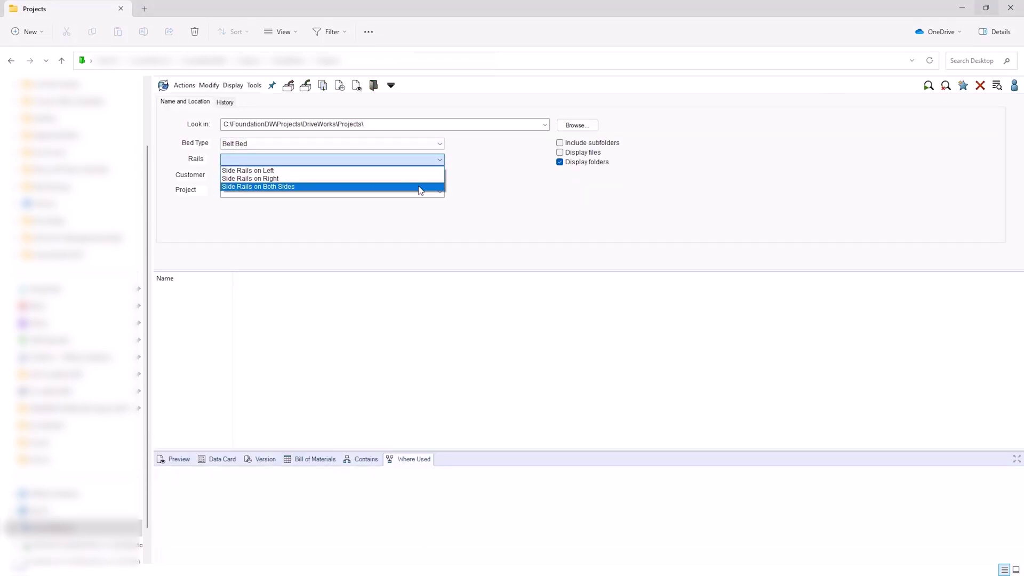
pyautogui.click(418, 188)
pyautogui.click(928, 86)
# Open StraightConveyor 0024 > Models and preview the SF1234-005-24 assembly
pyautogui.click(198, 301)
pyautogui.doubleClick(196, 300)
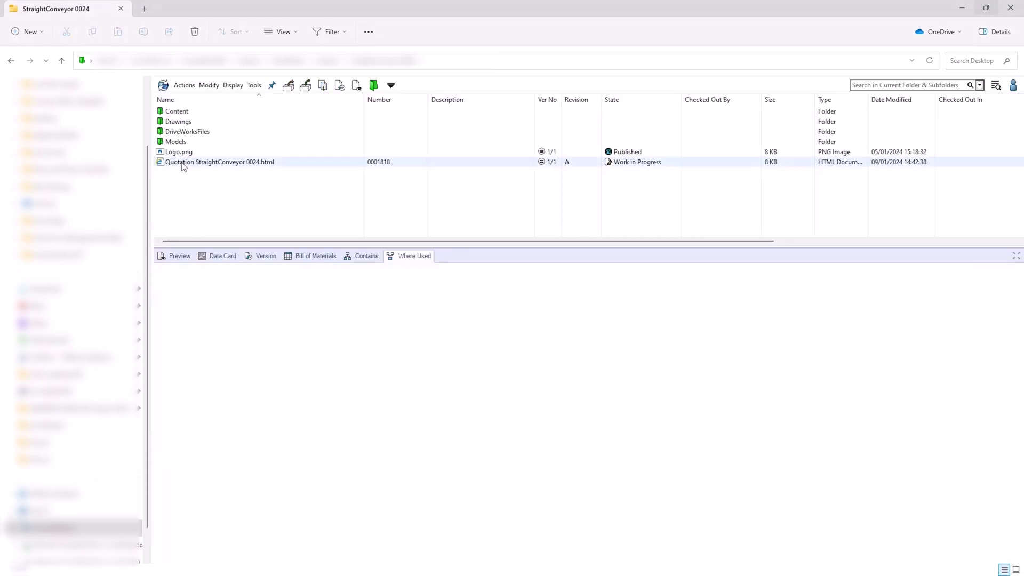
pyautogui.doubleClick(176, 134)
pyautogui.click(189, 212)
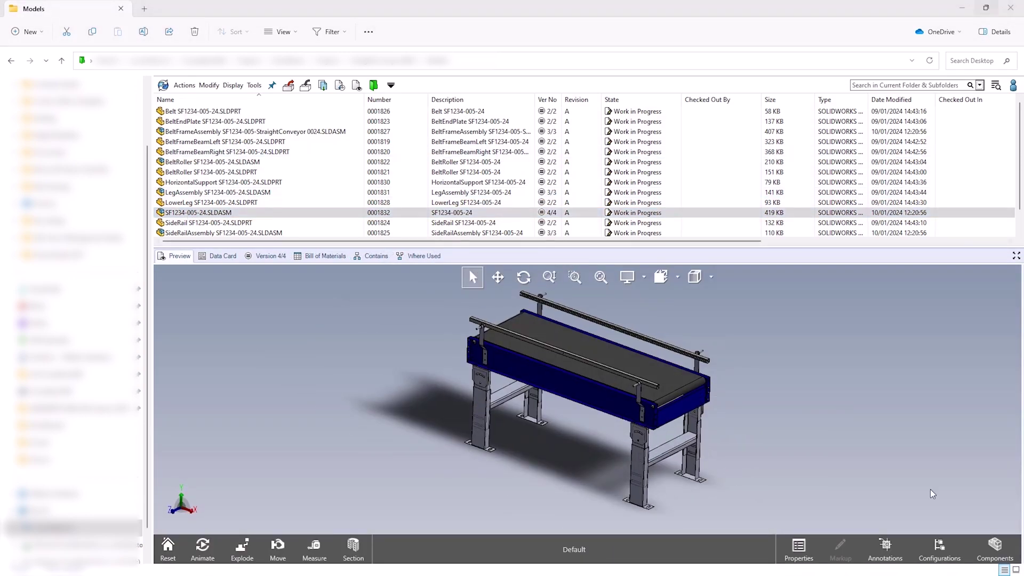
# Start a new conveyor search by folder with Project set to StraightConveyor 0033
pyautogui.click(996, 85)
pyautogui.click(955, 103)
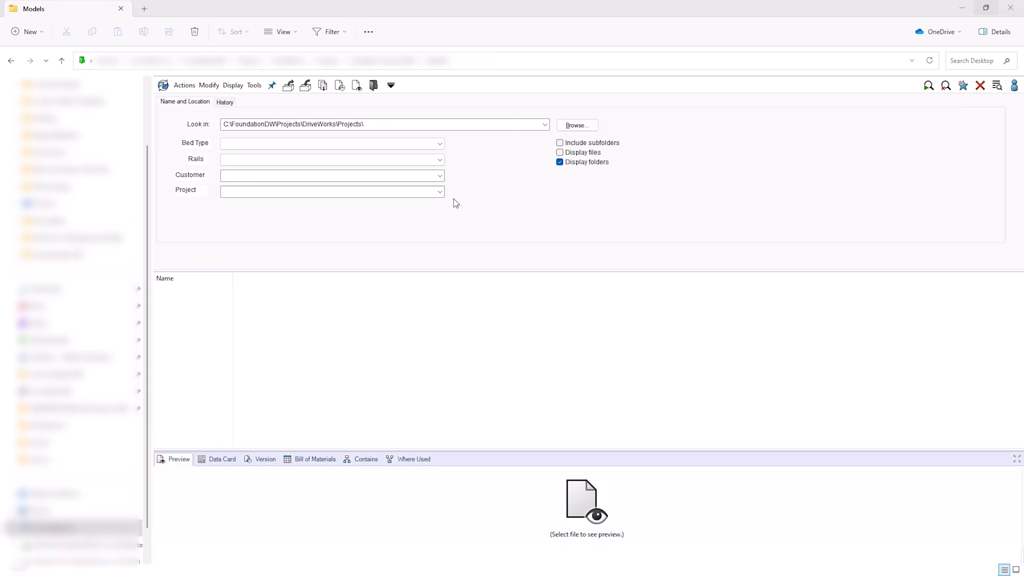
pyautogui.click(440, 191)
pyautogui.click(343, 307)
# Open StraightConveyor 0033 Models and select SF7567-003-33.SLDDRW in the assembly's Where Used tree
pyautogui.click(928, 86)
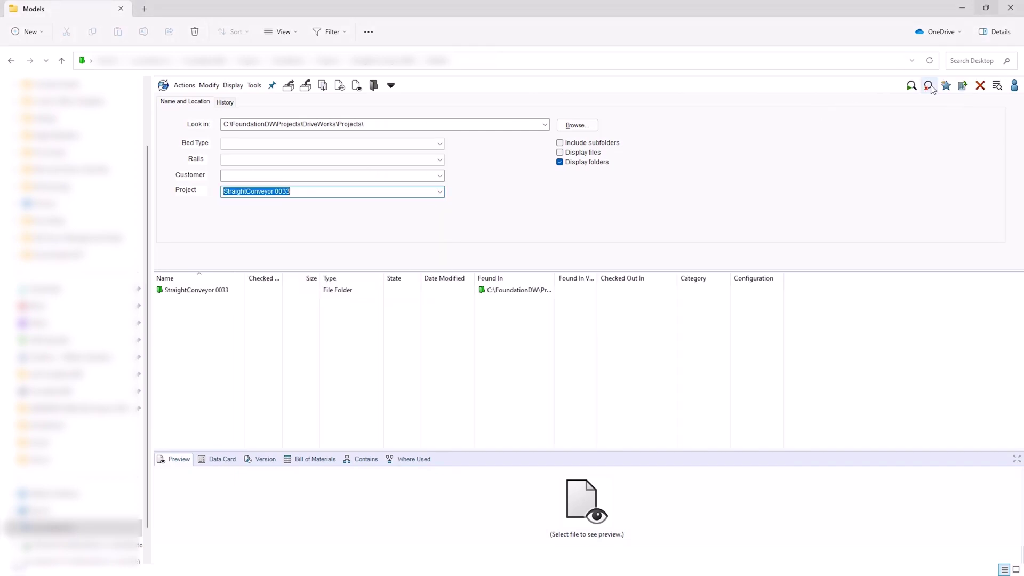
pyautogui.doubleClick(219, 294)
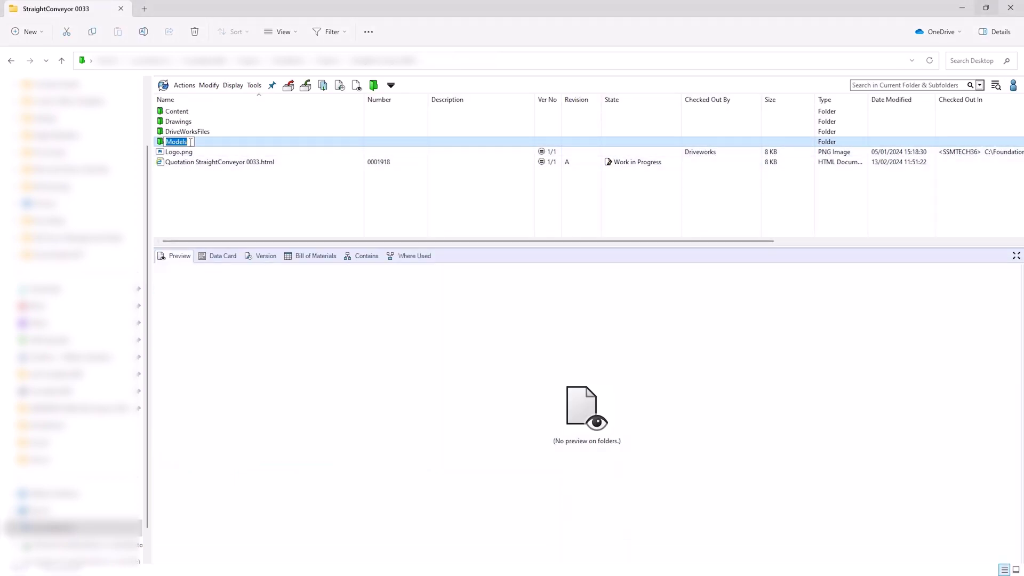
pyautogui.doubleClick(172, 141)
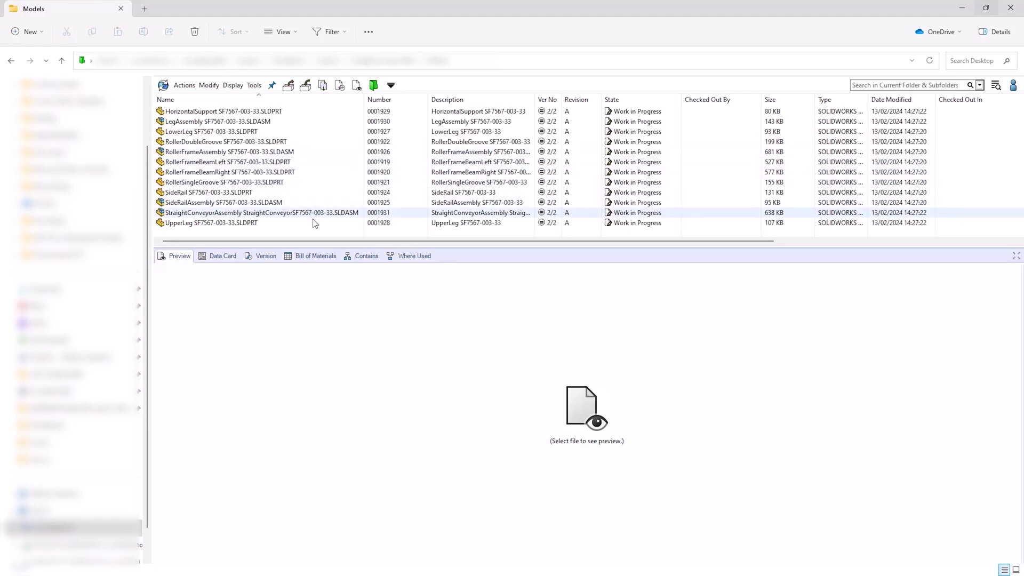
pyautogui.click(282, 213)
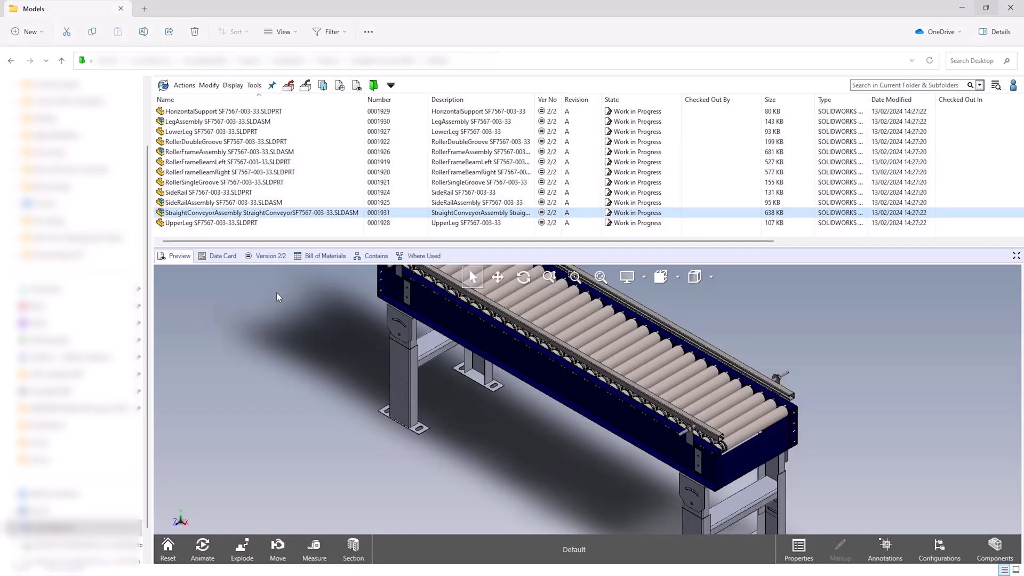
pyautogui.click(423, 255)
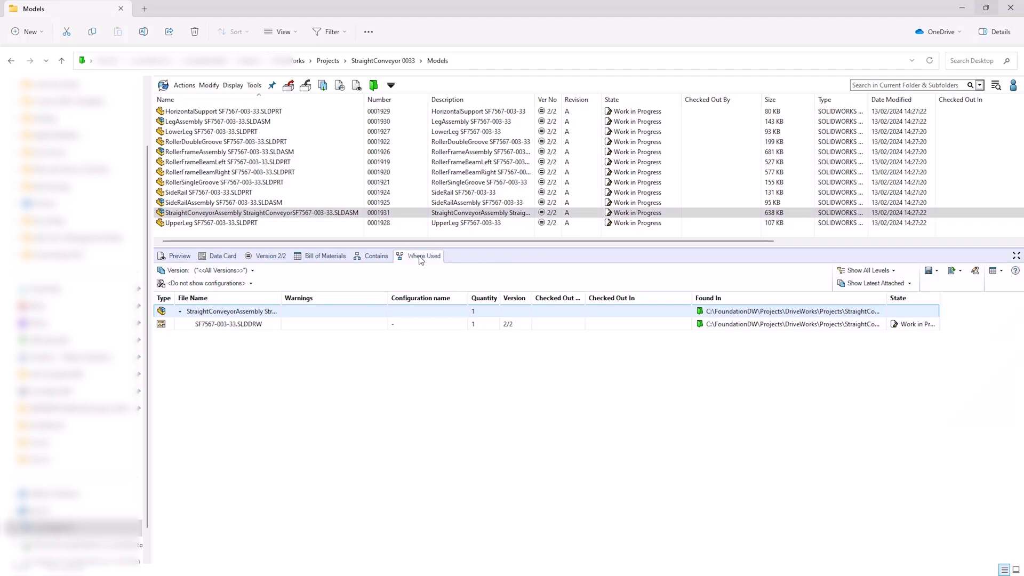
pyautogui.click(218, 325)
# Submit SF7567-003-33.SLDDRW and its 15 files for approval, commenting 'Ready for production' and notifying the approver
pyautogui.rightClick(218, 328)
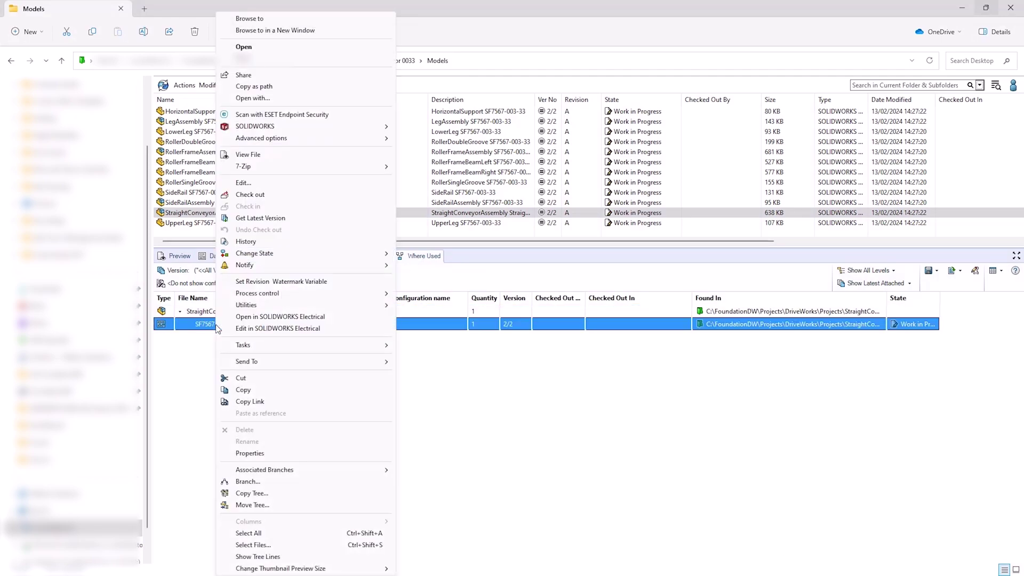
pyautogui.moveTo(268, 258)
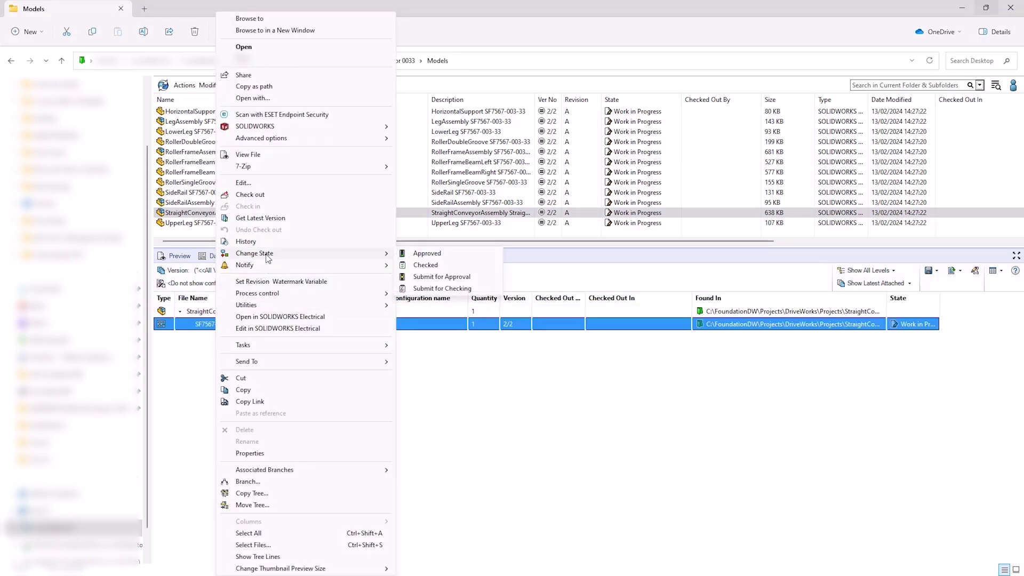
pyautogui.click(441, 276)
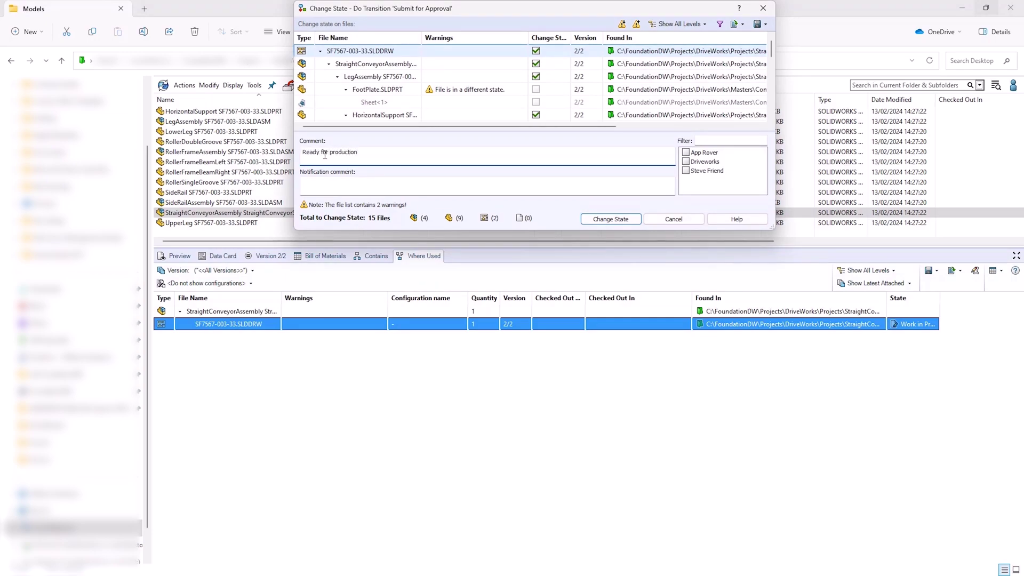
pyautogui.click(336, 183)
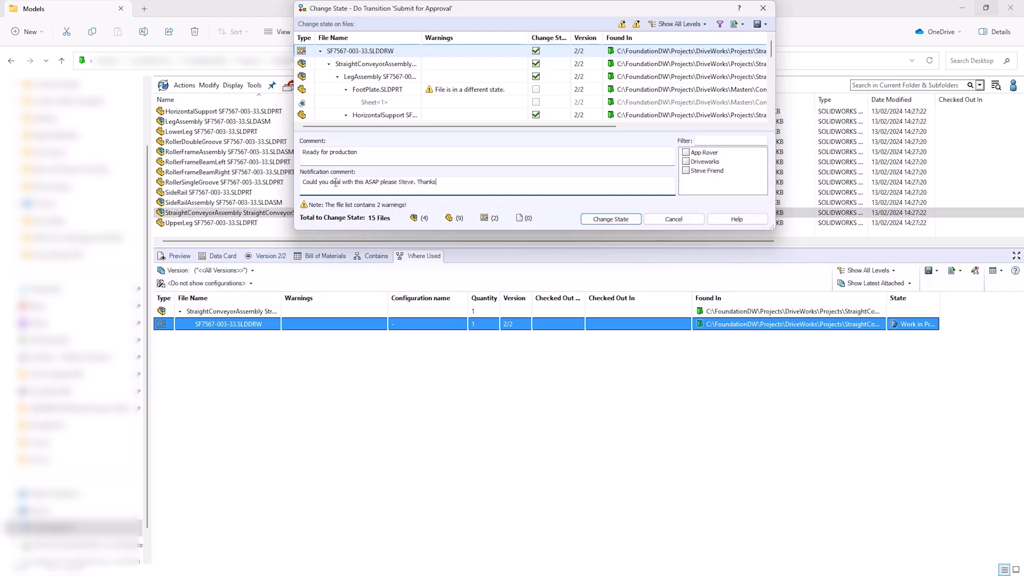
pyautogui.click(612, 219)
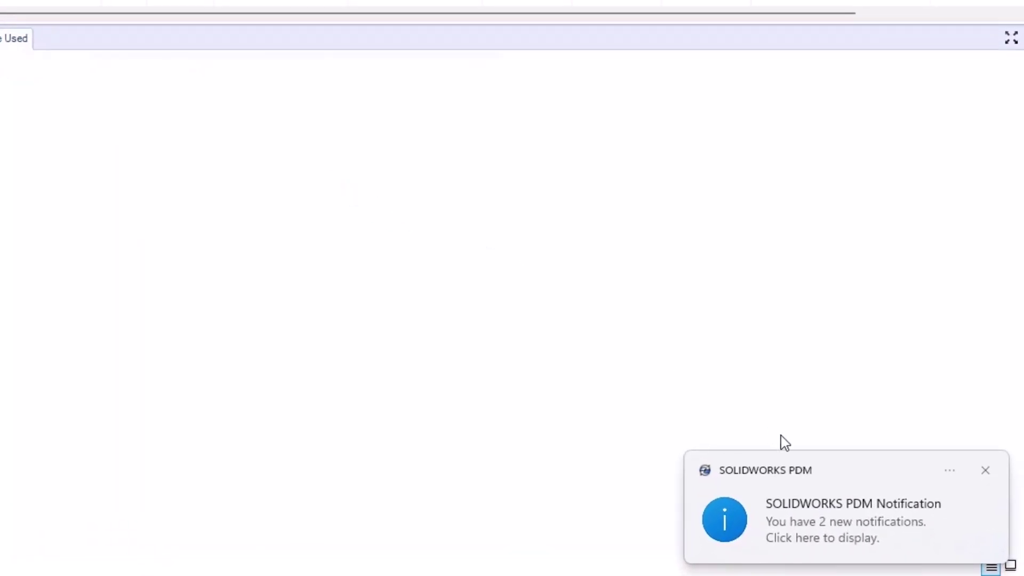
# Open the PDM notification and read the files moved from Work in Progress to Pending Approval
pyautogui.click(849, 512)
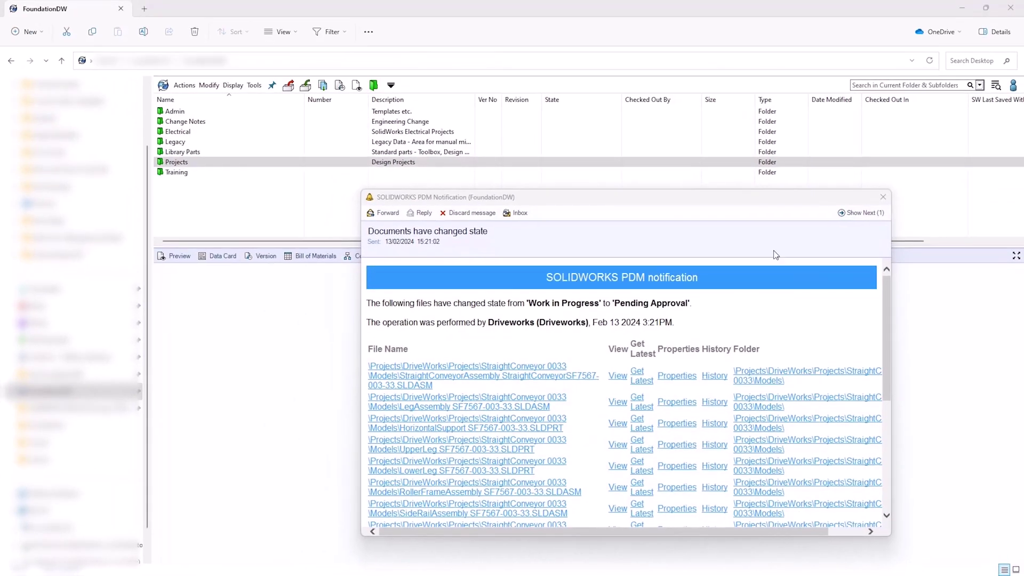
pyautogui.moveTo(737, 201); pyautogui.dragTo(531, 68)
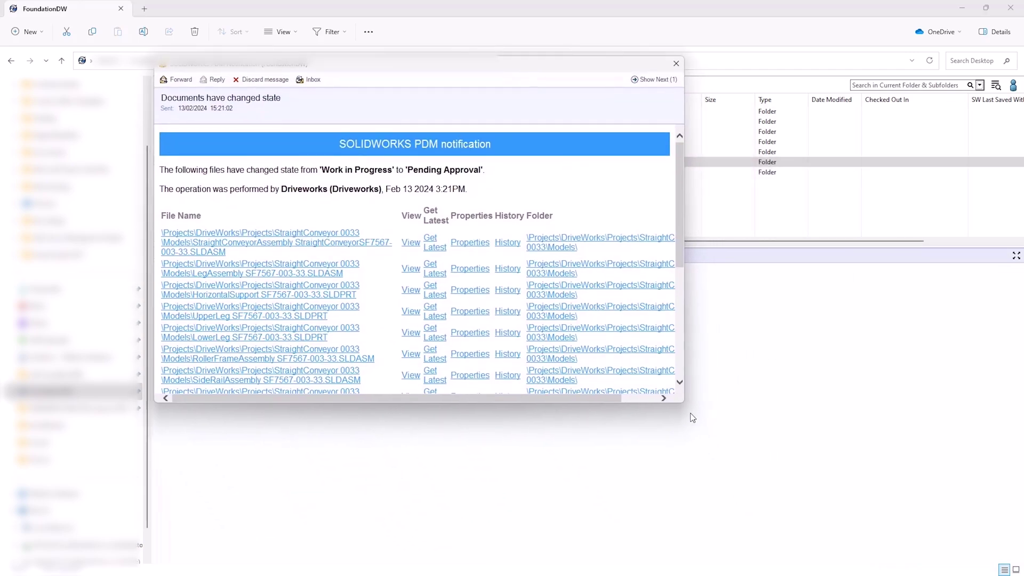
pyautogui.moveTo(693, 414); pyautogui.dragTo(916, 528)
pyautogui.scroll(-3, 431, 364)
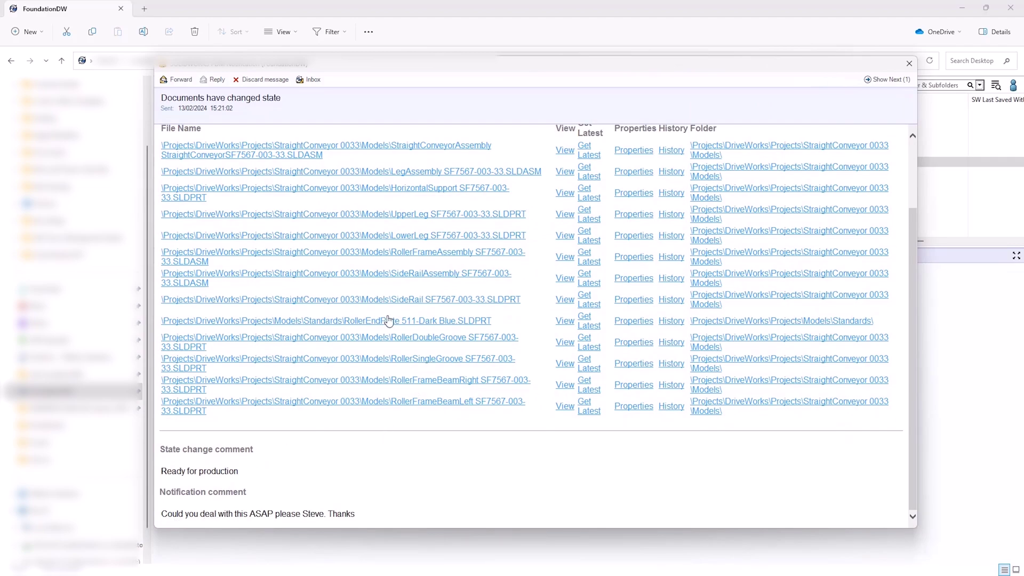
pyautogui.scroll(2, 391, 312)
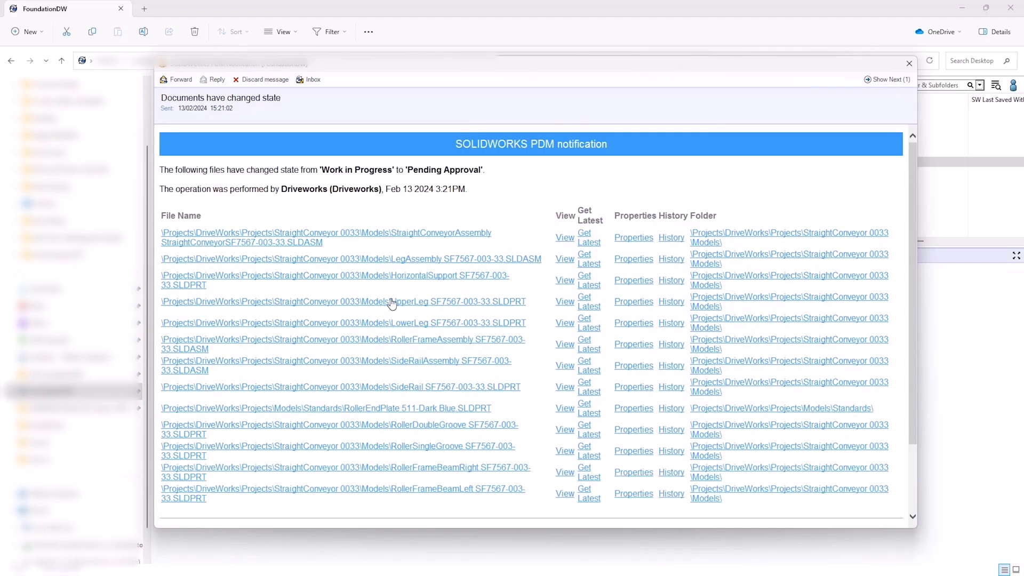
# Close the notification and rotate the conveyor assembly's 3D preview to a lower front view
pyautogui.click(791, 236)
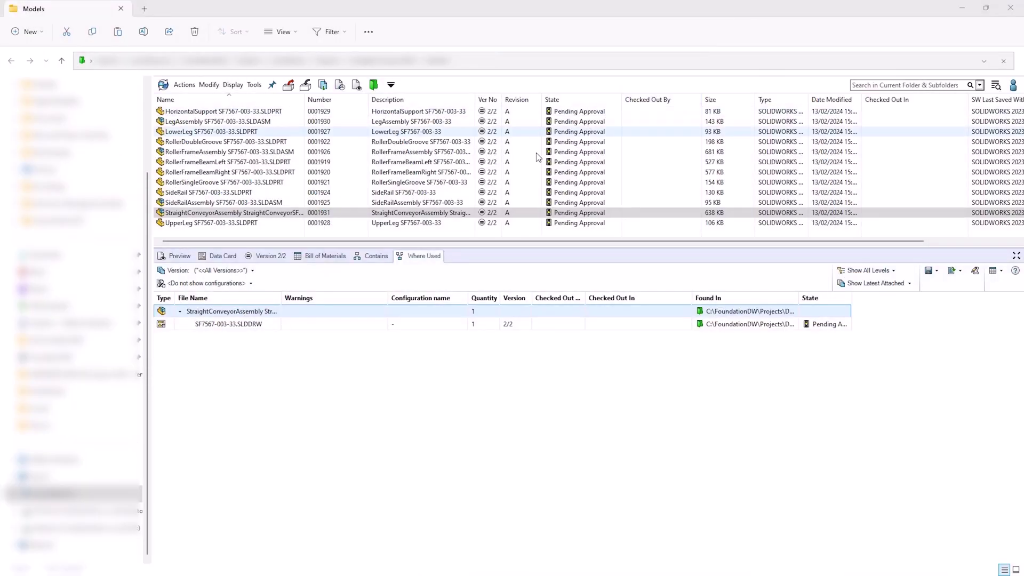
pyautogui.click(176, 255)
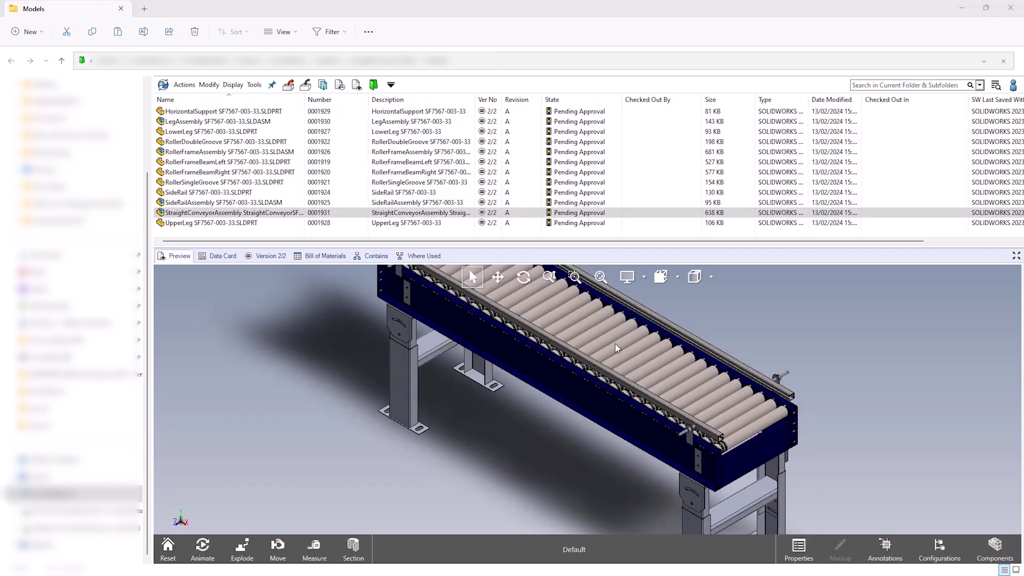
pyautogui.moveTo(616, 344); pyautogui.dragTo(729, 396)
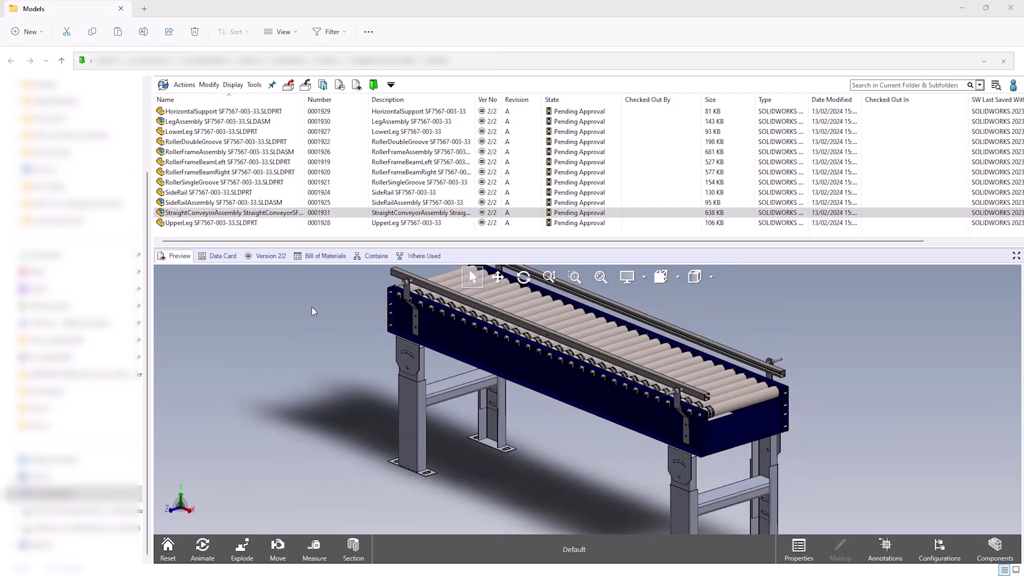
# Browse from the assembly's Where Used tree to the SF7567-003-33.SLDDRW drawing's folder
pyautogui.click(410, 257)
pyautogui.click(229, 324)
pyautogui.rightClick(230, 323)
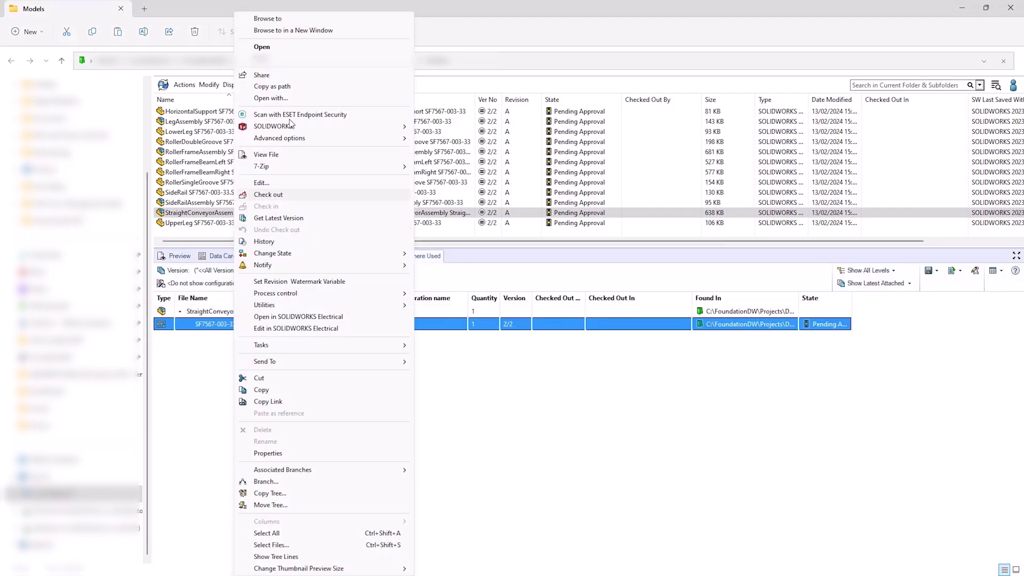
pyautogui.click(291, 18)
# Preview the SF7567-003-33.SLDDRW drawing sheet maximised, then restore the file list beside it
pyautogui.click(176, 255)
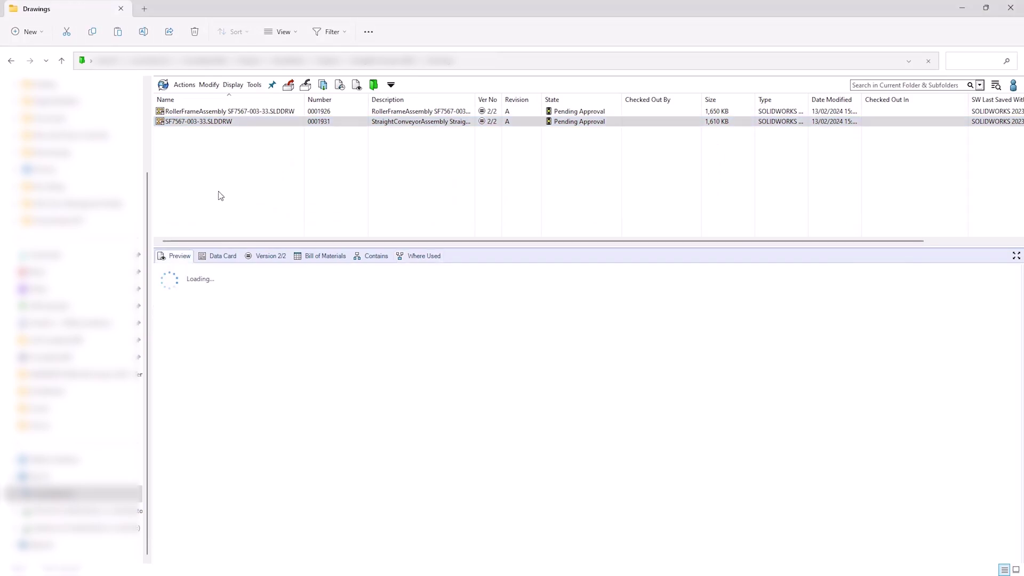
pyautogui.click(1016, 256)
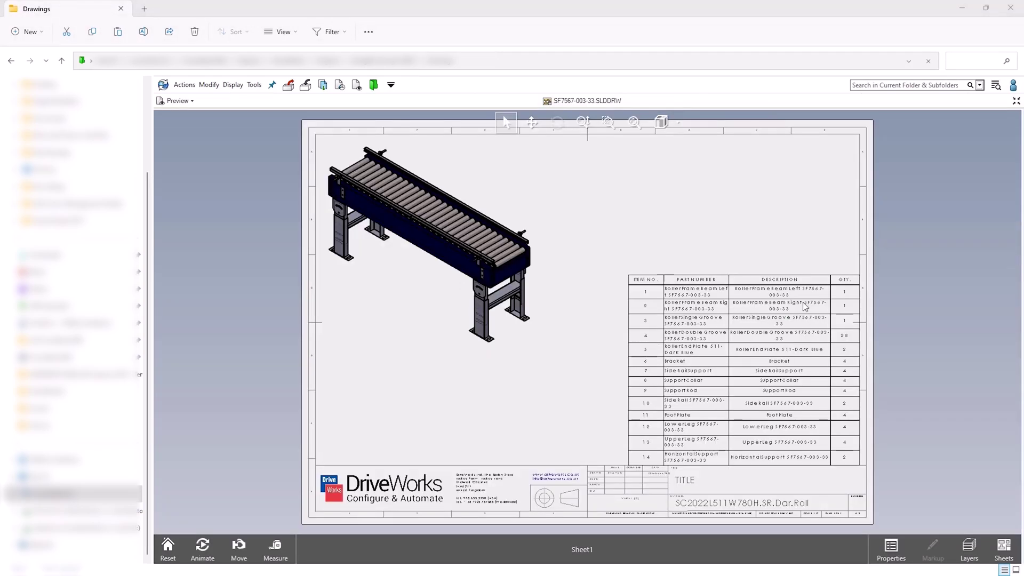
pyautogui.click(1017, 101)
pyautogui.click(183, 121)
# Change the conveyor drawing's state to Approved, including its referenced files
pyautogui.rightClick(183, 121)
pyautogui.moveTo(256, 317)
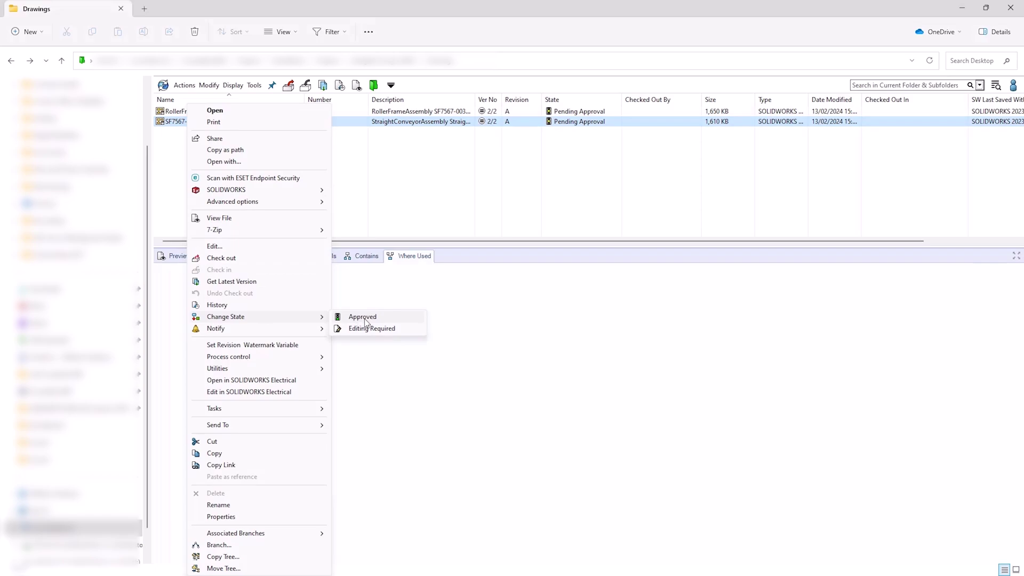
pyautogui.click(362, 317)
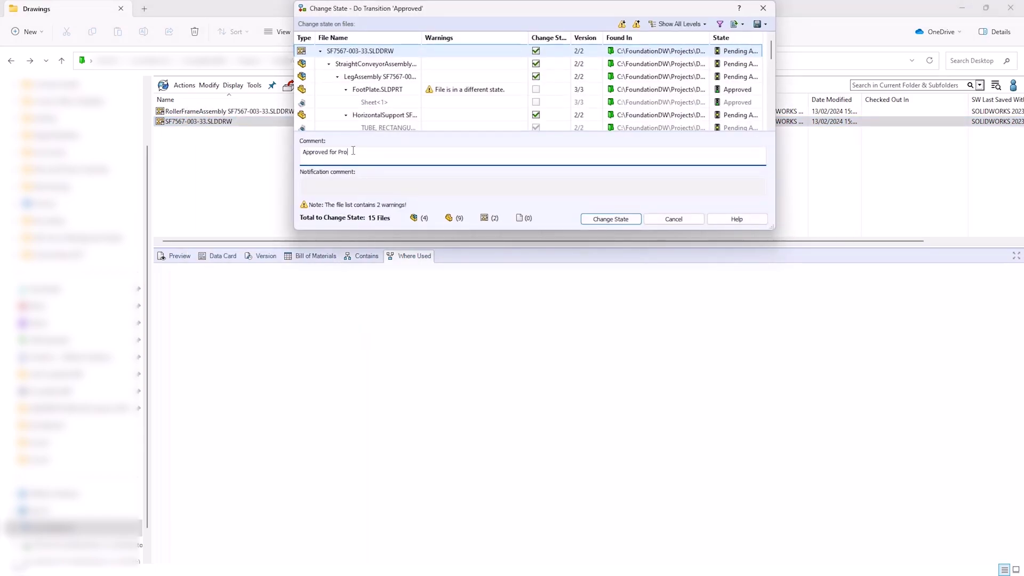
pyautogui.click(608, 218)
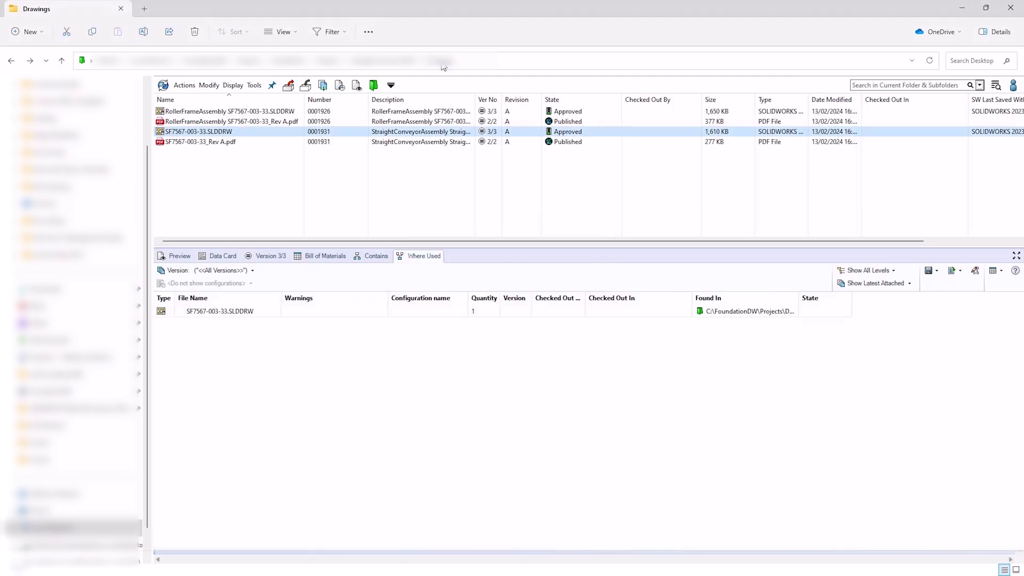
# Check the drawing's data card shows Approved, review where it is used, and preview the Rev A PDF
pyautogui.click(221, 255)
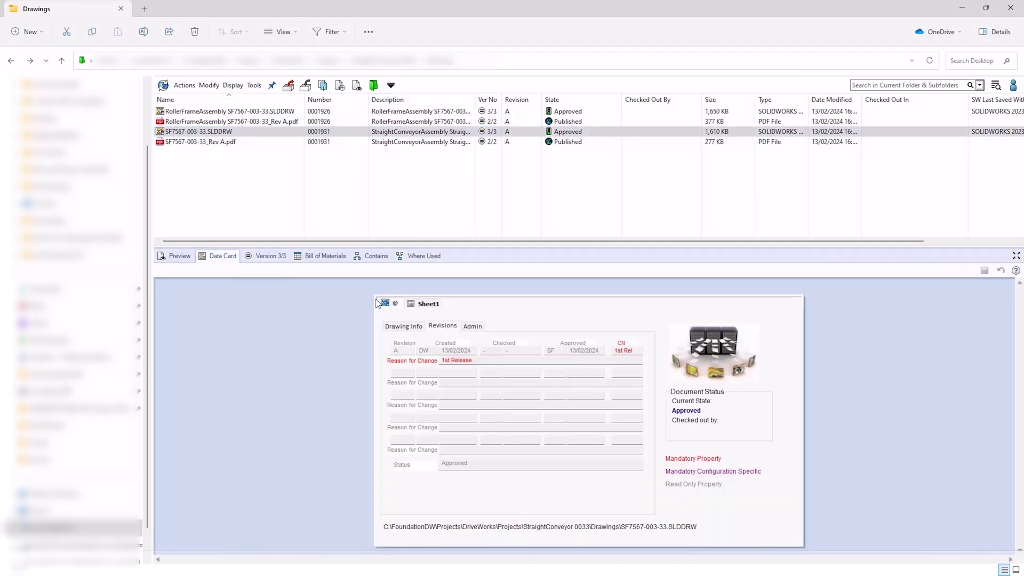
pyautogui.click(424, 256)
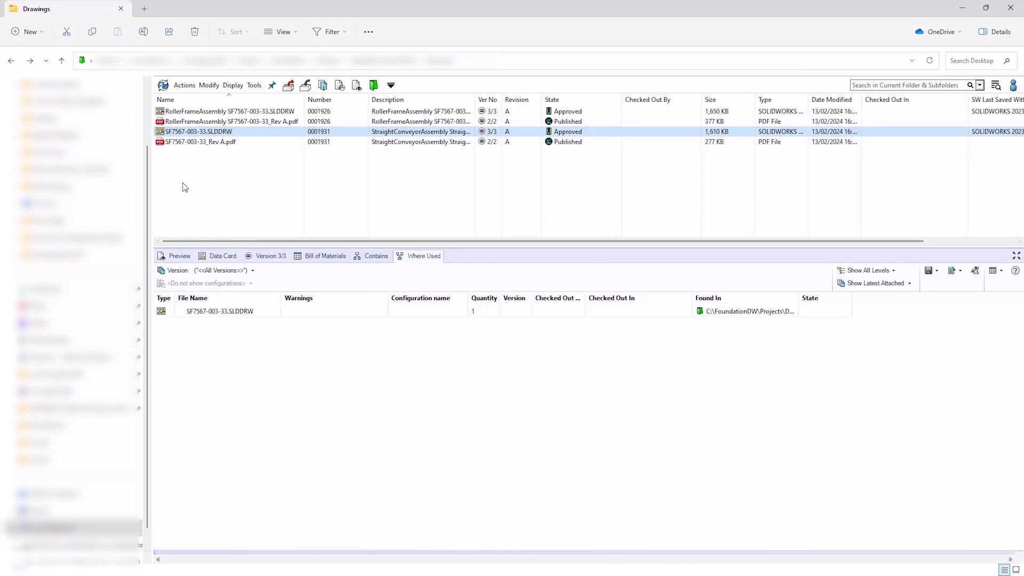
pyautogui.click(200, 141)
pyautogui.click(180, 255)
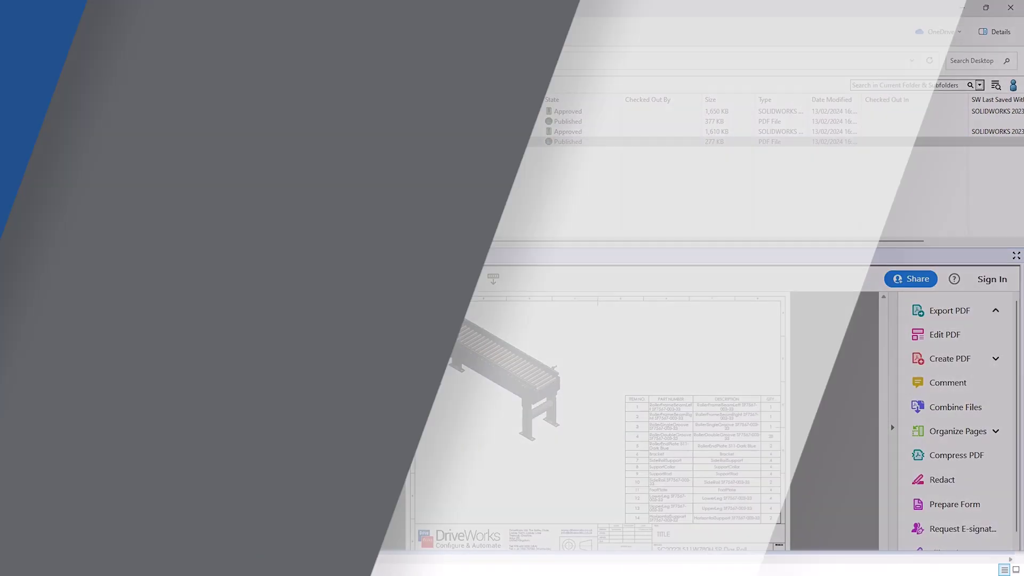